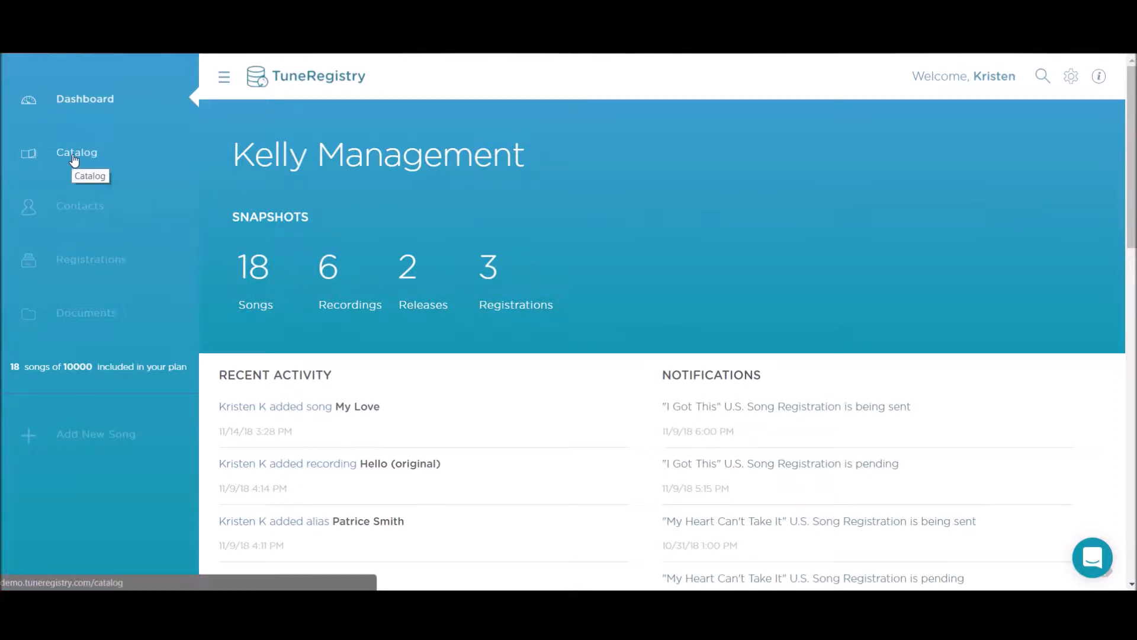
- Open the catalog and bring up the My Love song's recording details
left_click(74, 156)
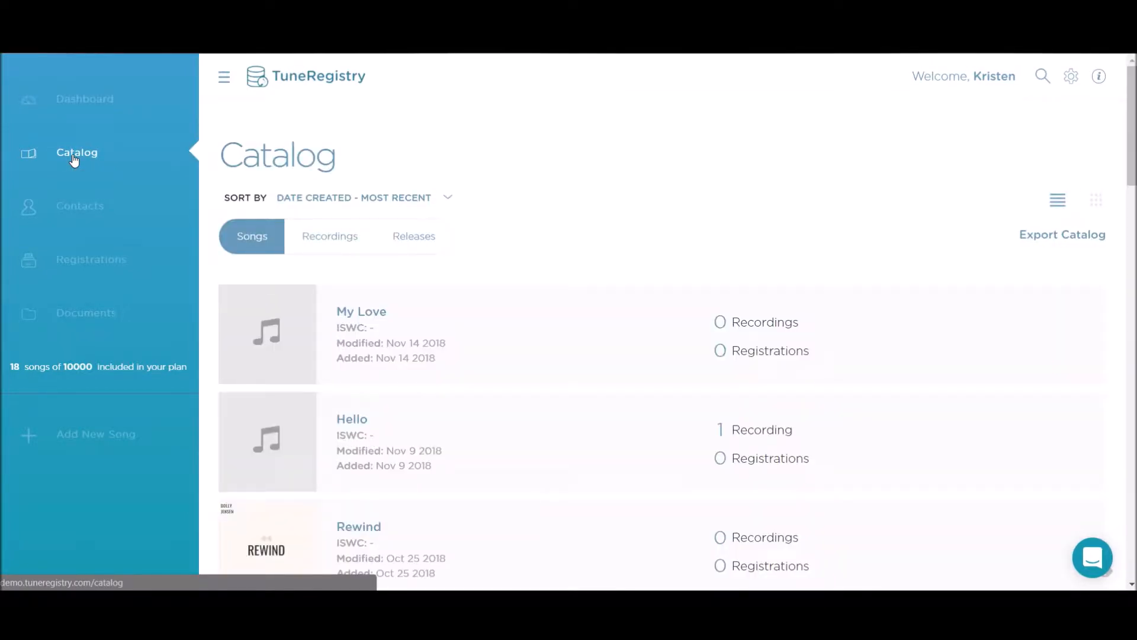
left_click(365, 319)
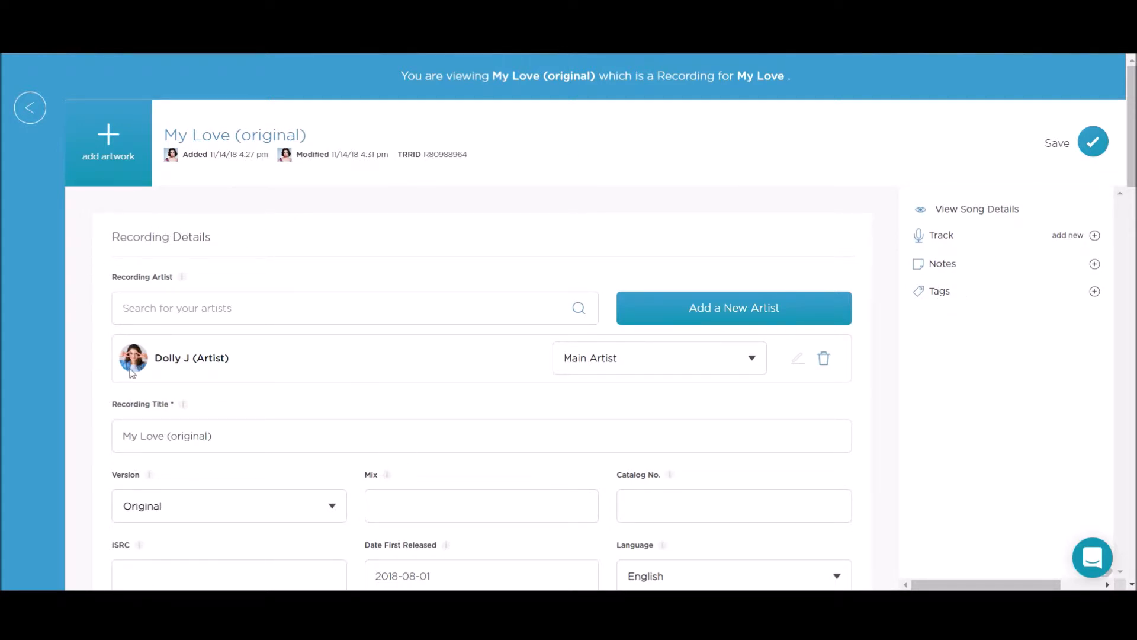
- Review the role options for the recording artist, keeping Main Artist
scroll(173, 294, "down", 1)
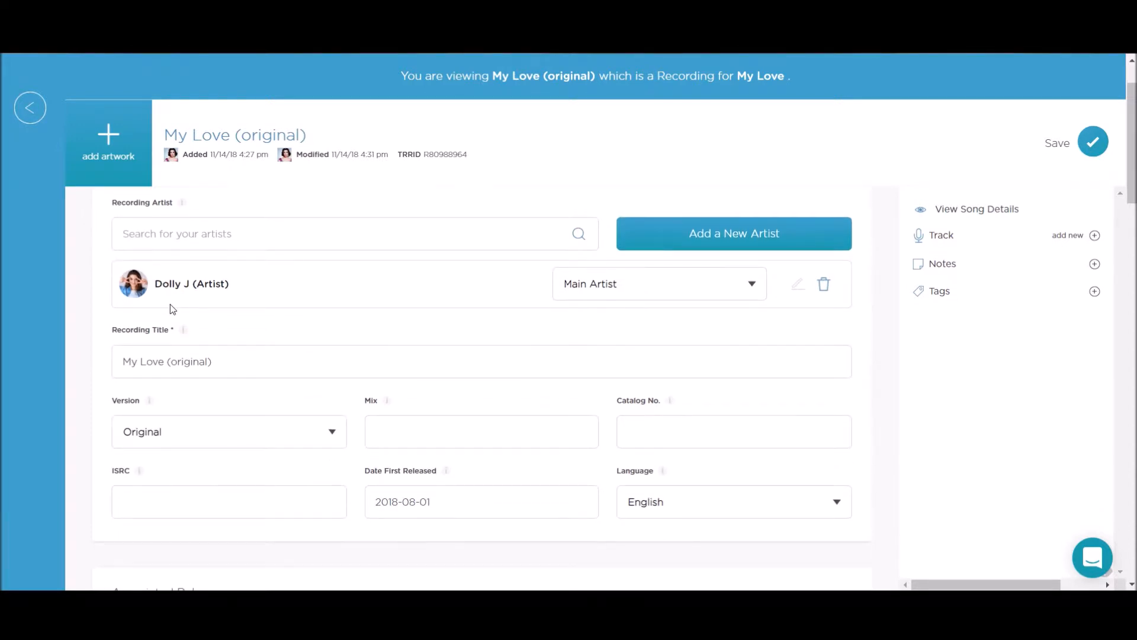
scroll(169, 304, "up", 1)
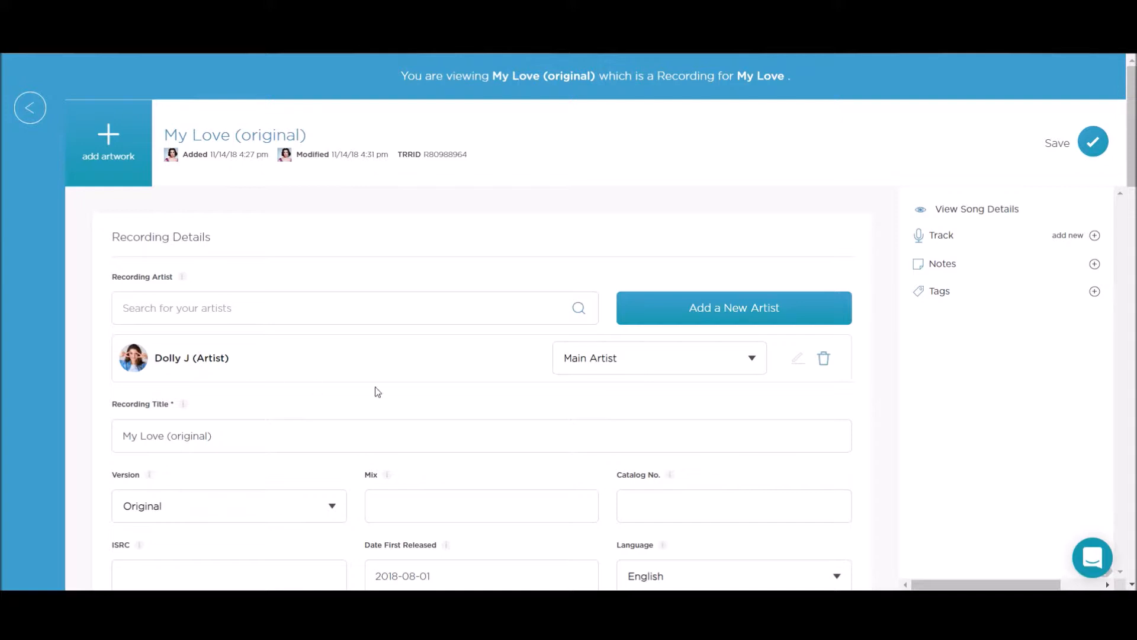
left_click(572, 370)
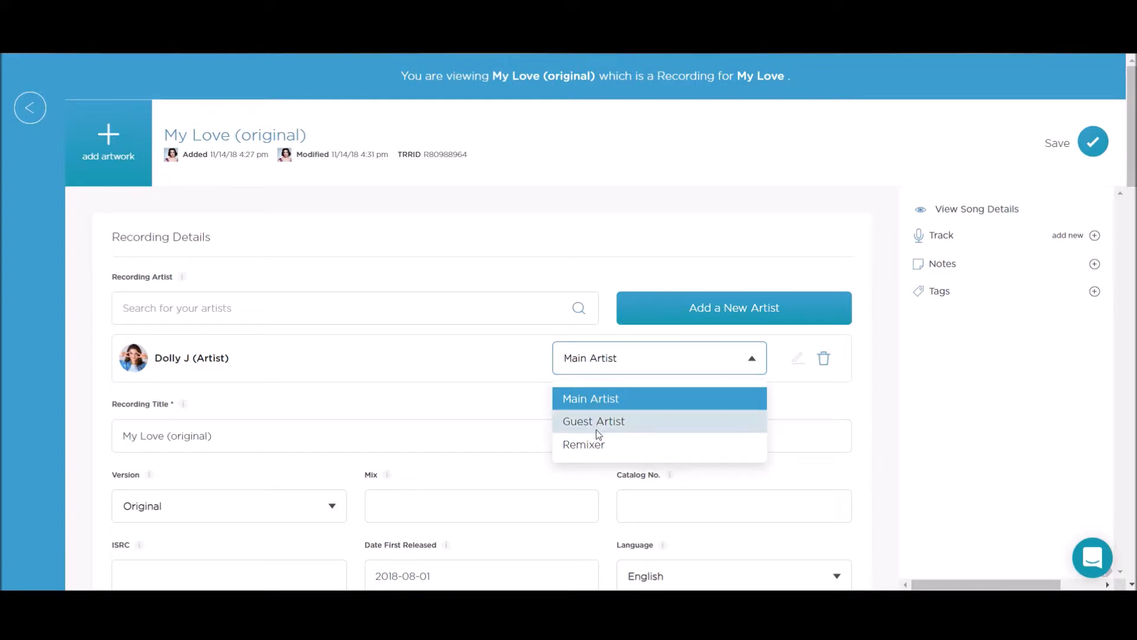
left_click(589, 400)
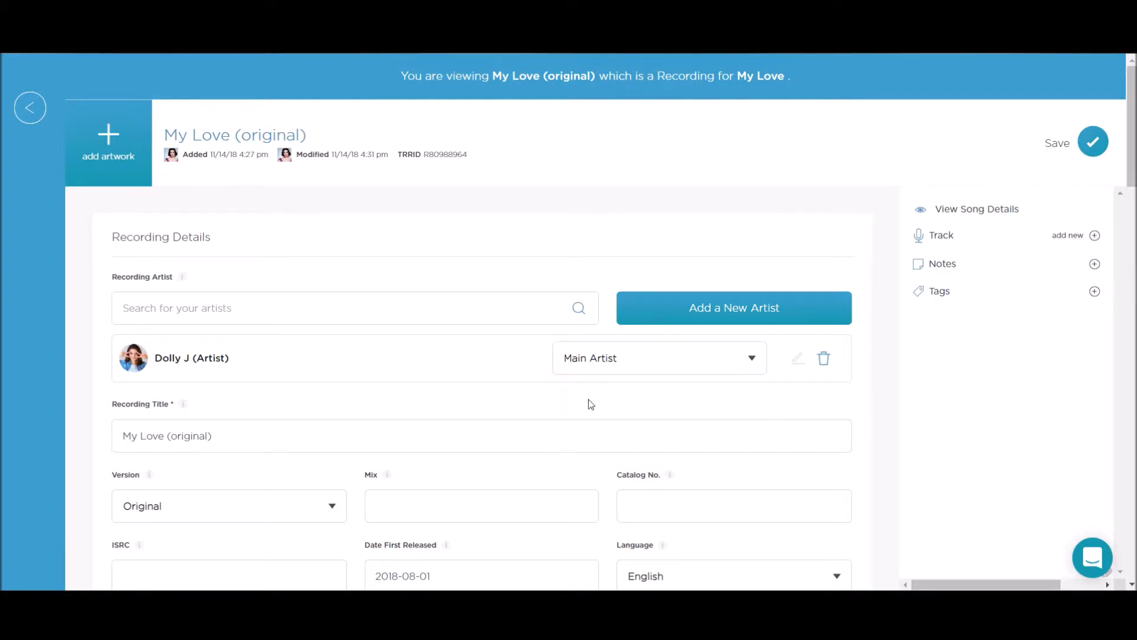
- Review the recording Version options, keeping Original, and put the cursor in the Mix field
scroll(391, 415, "down", 1)
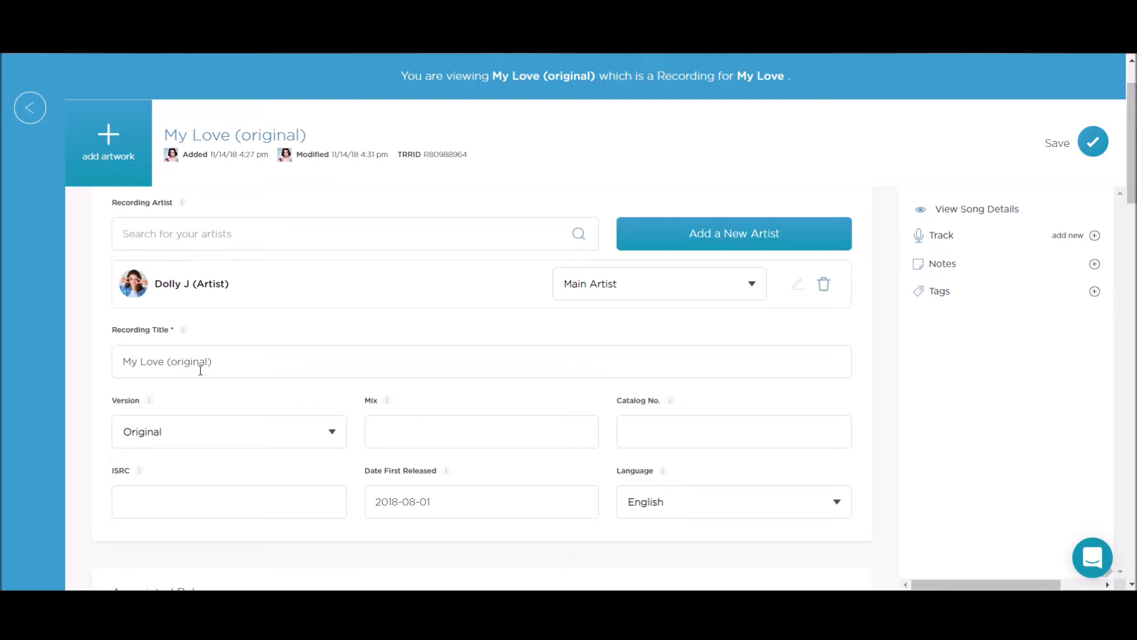
scroll(224, 400, "down", 1)
left_click(153, 357)
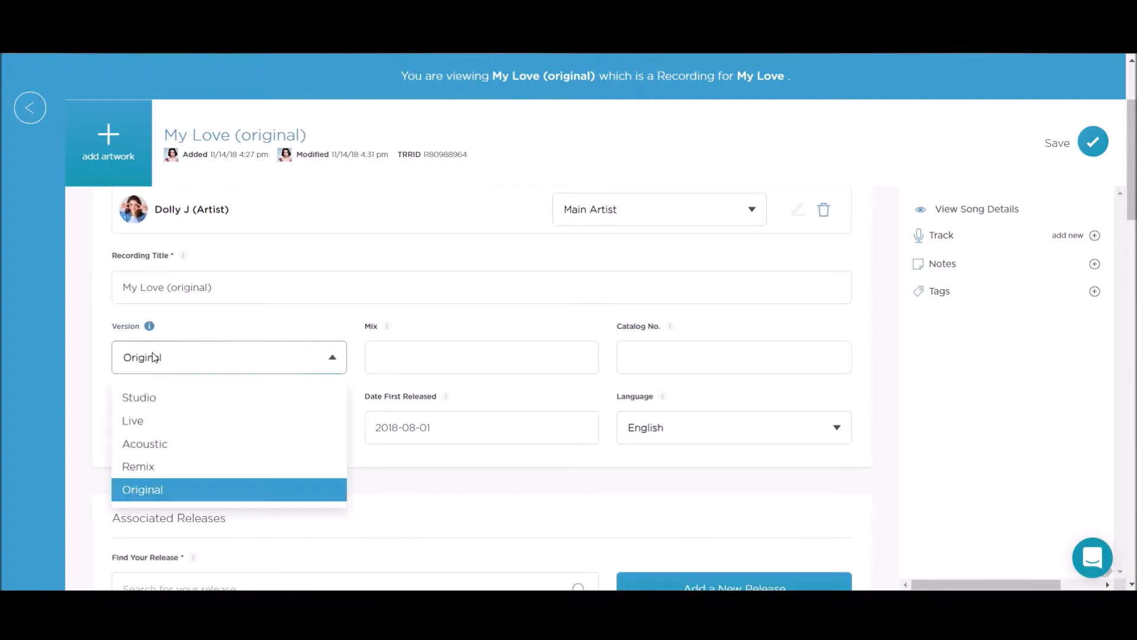
left_click(152, 357)
left_click(389, 353)
mouse_move(389, 329)
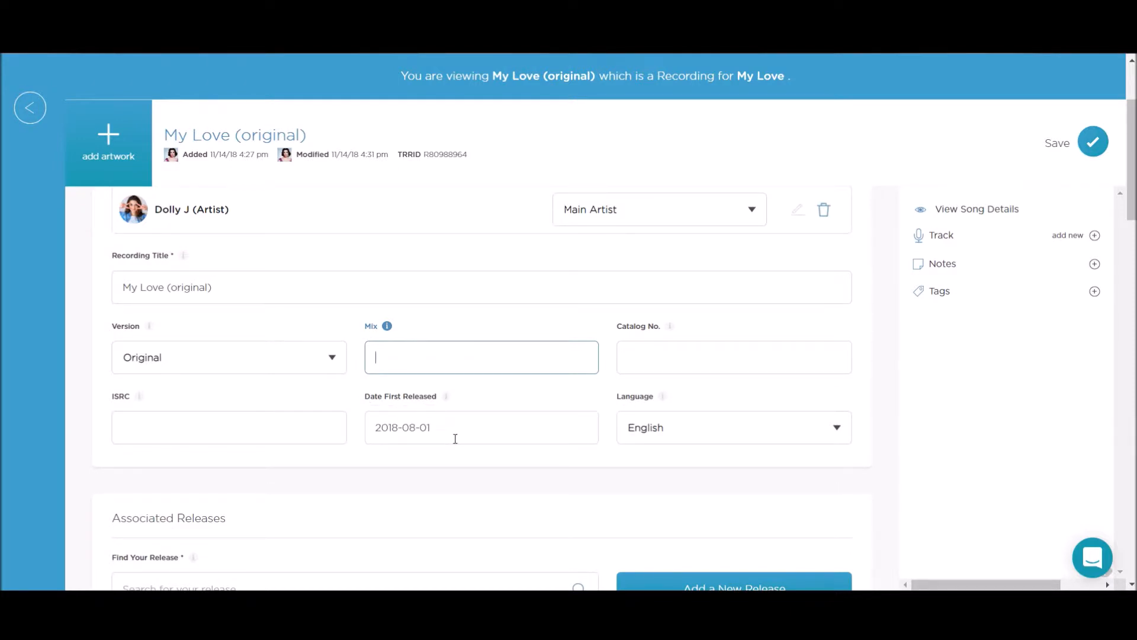
- Inspect the Catalog No. field and the artist's split percentage under Artist Splits
scroll(689, 424, "down", 3)
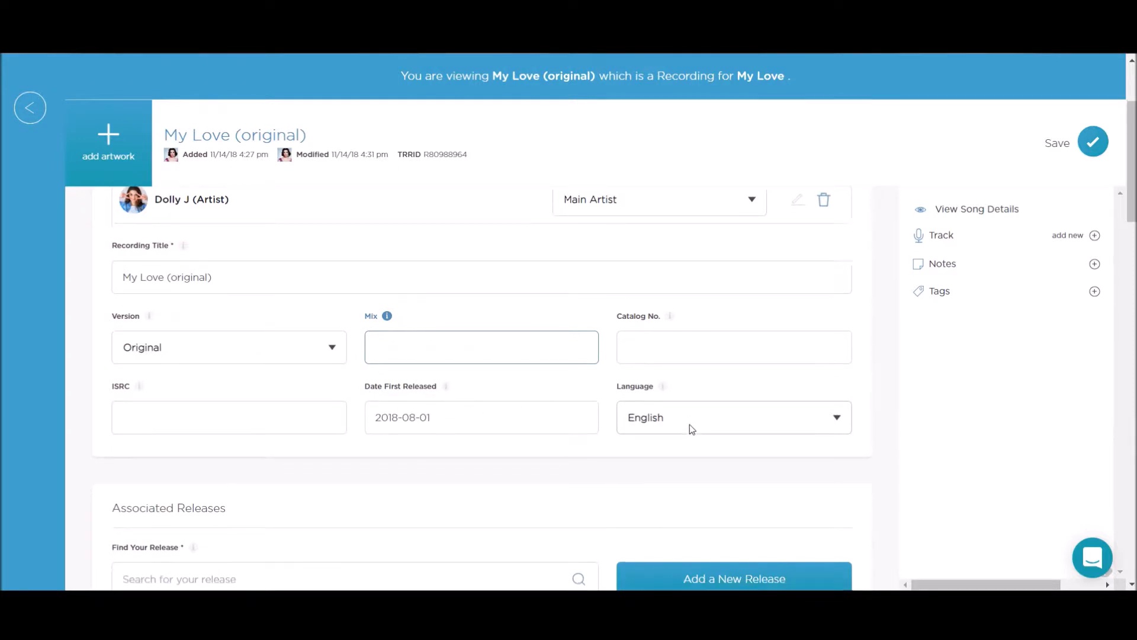
left_click(781, 353)
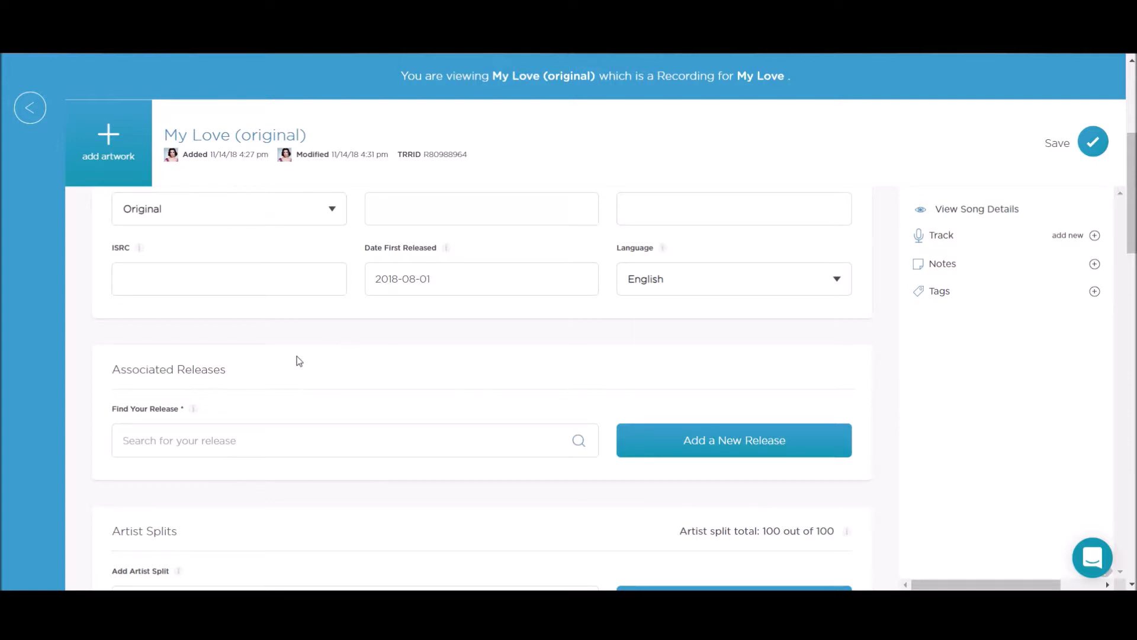
scroll(296, 356, "down", 1)
scroll(297, 356, "down", 2)
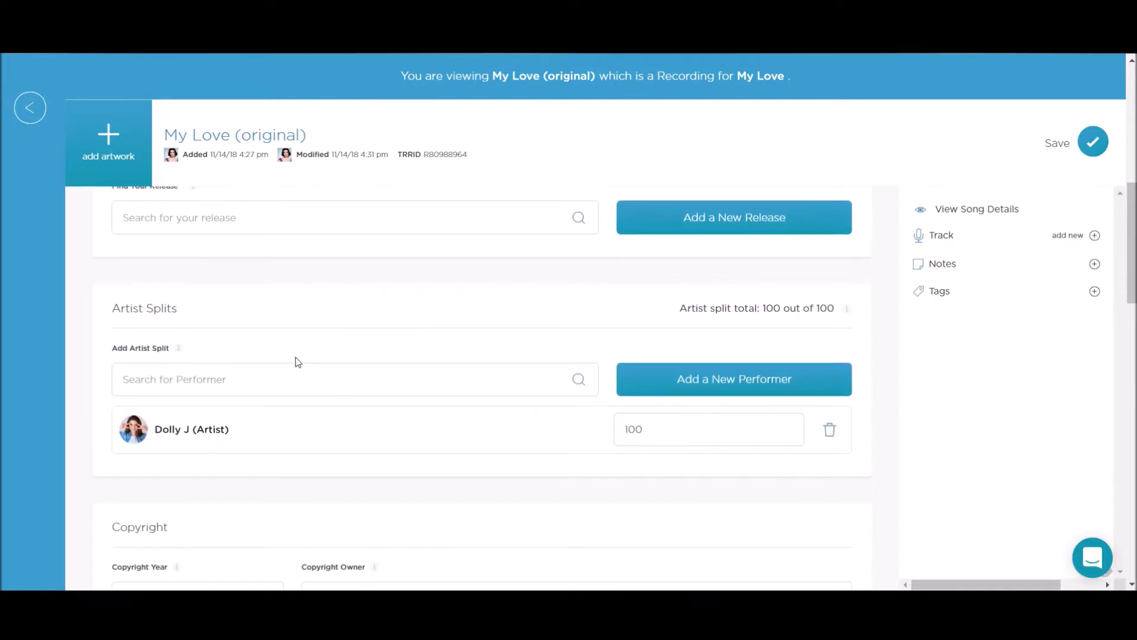
scroll(298, 362, "up", 1)
scroll(242, 343, "down", 1)
left_click_drag(678, 430, 610, 430)
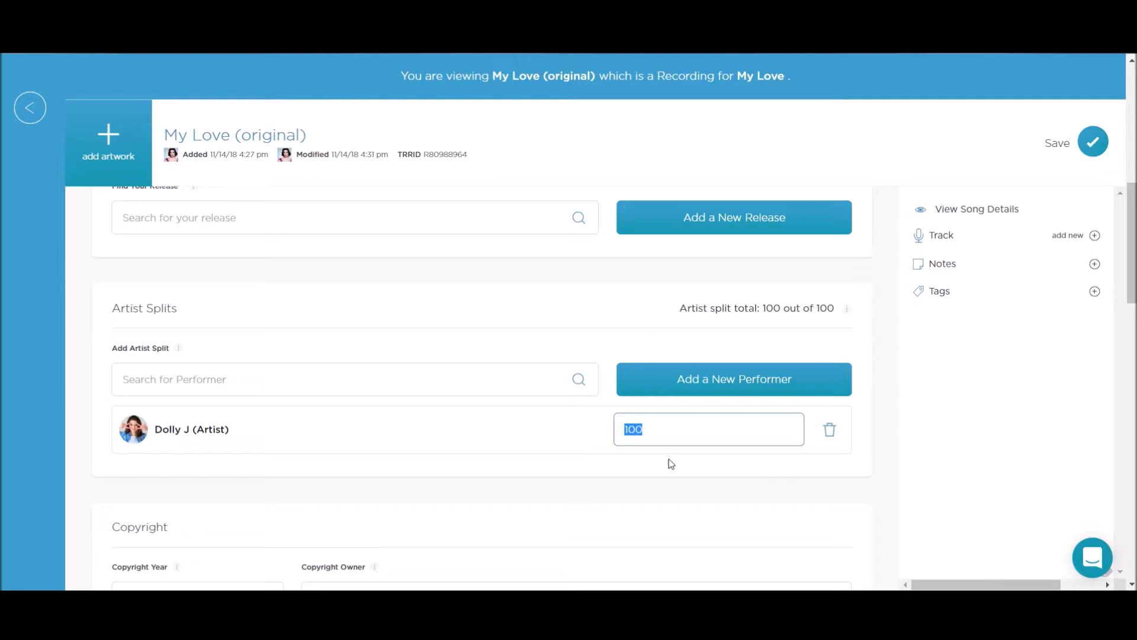
- Examine the performer search box, then the Copyright and Meta Tags sections
scroll(637, 462, "down", 1)
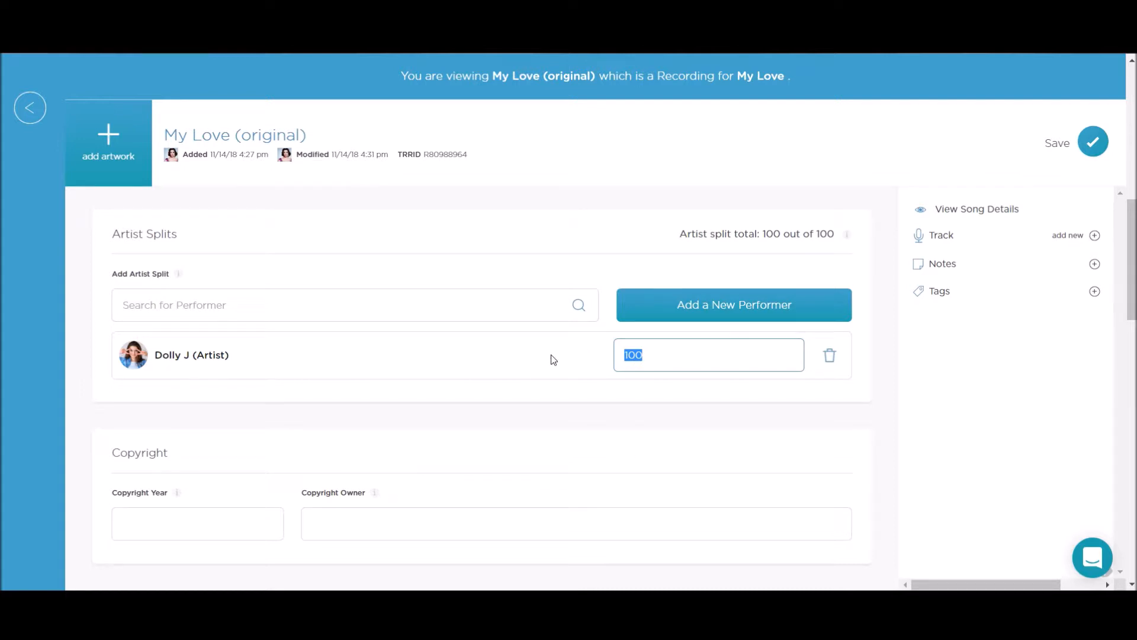
left_click(217, 308)
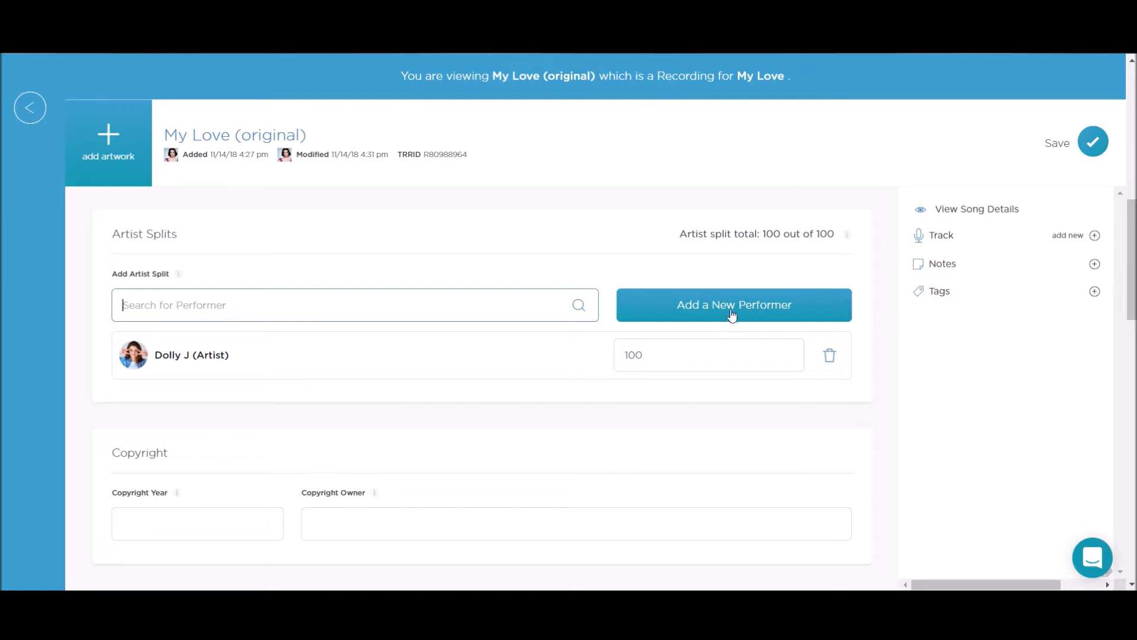
scroll(532, 365, "down", 1)
scroll(529, 363, "down", 1)
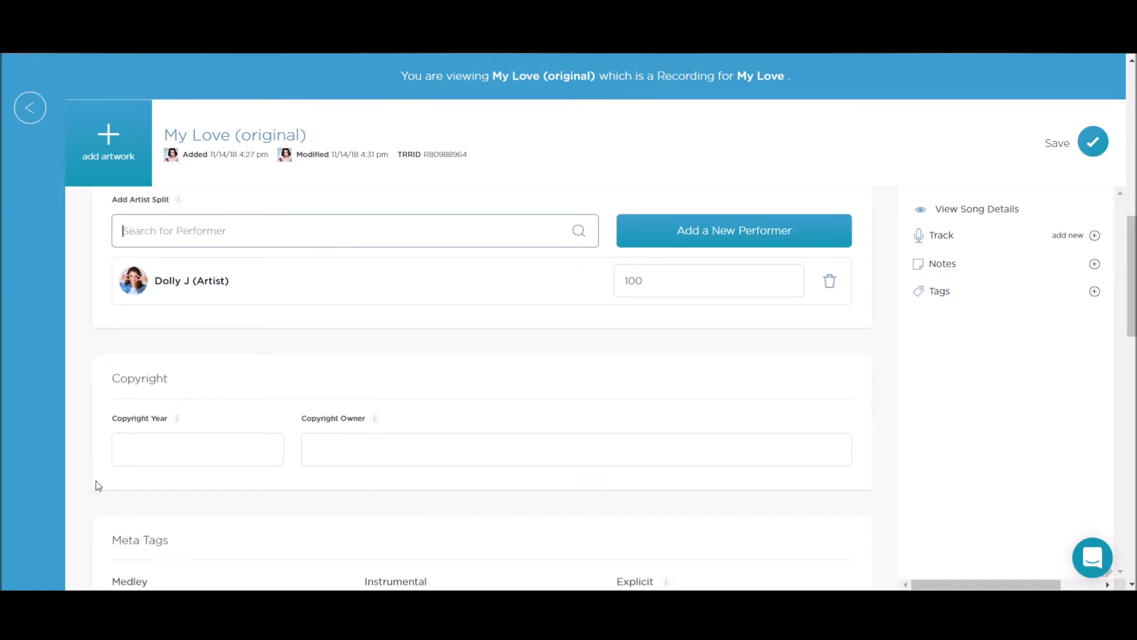
scroll(363, 461, "down", 2)
scroll(363, 462, "down", 2)
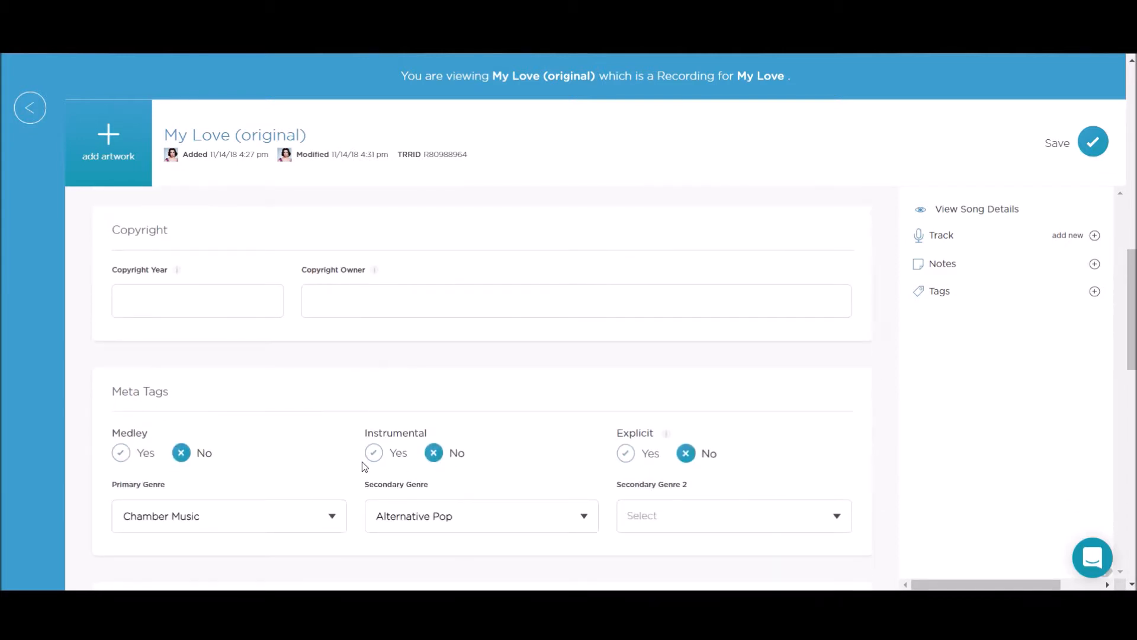
scroll(362, 460, "down", 2)
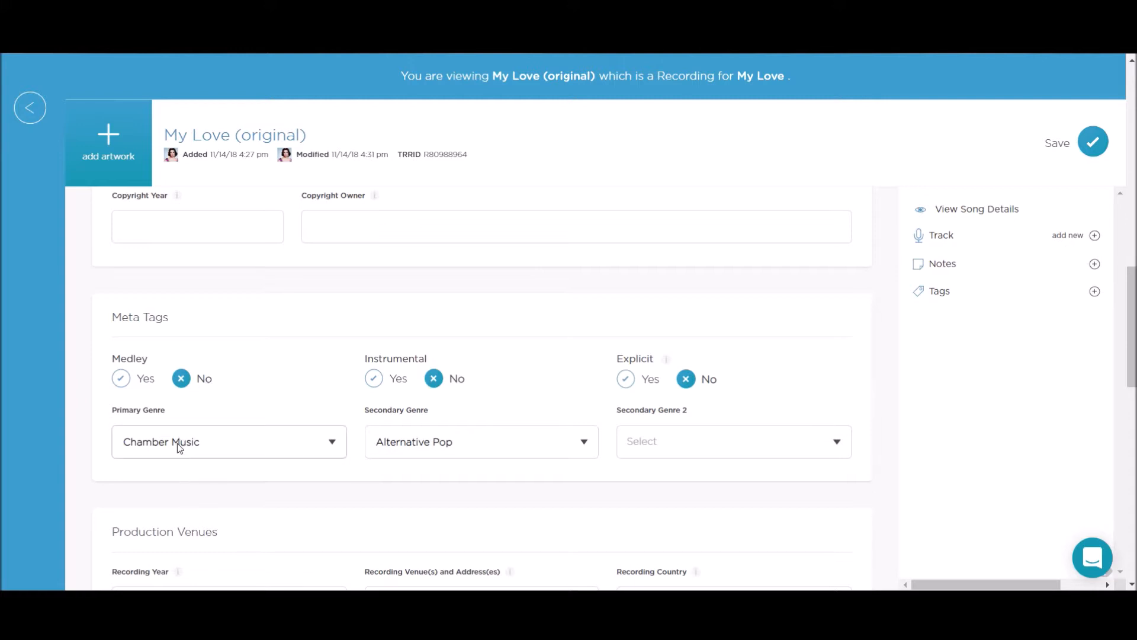
- Review the Primary Genre options, keeping Chamber Music
left_click(324, 432)
scroll(324, 431, "down", 1)
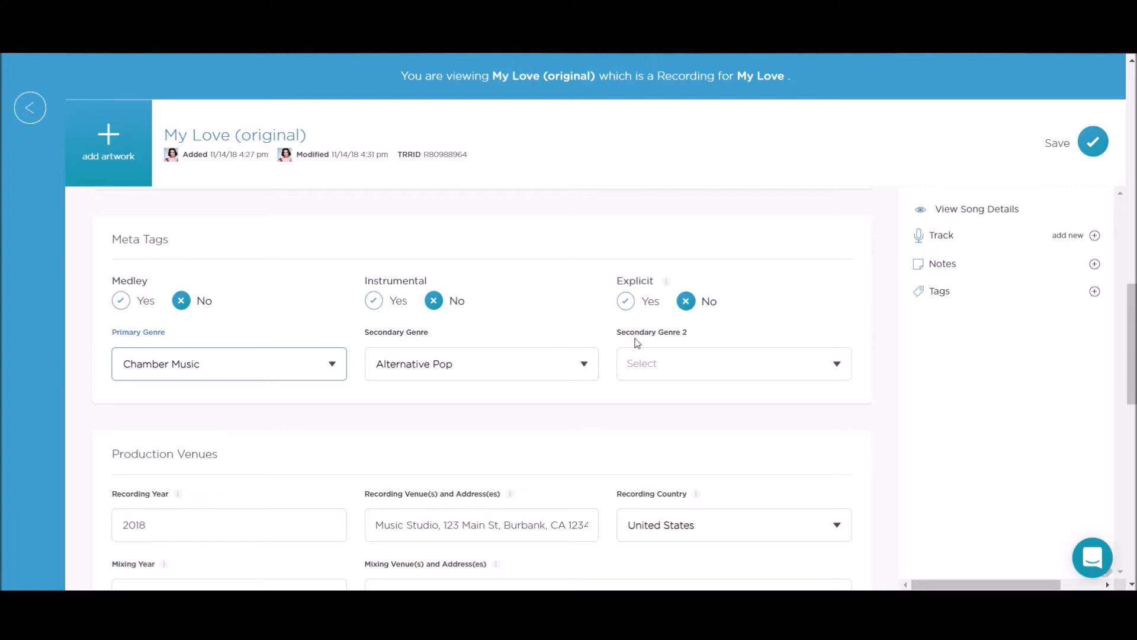
left_click(173, 369)
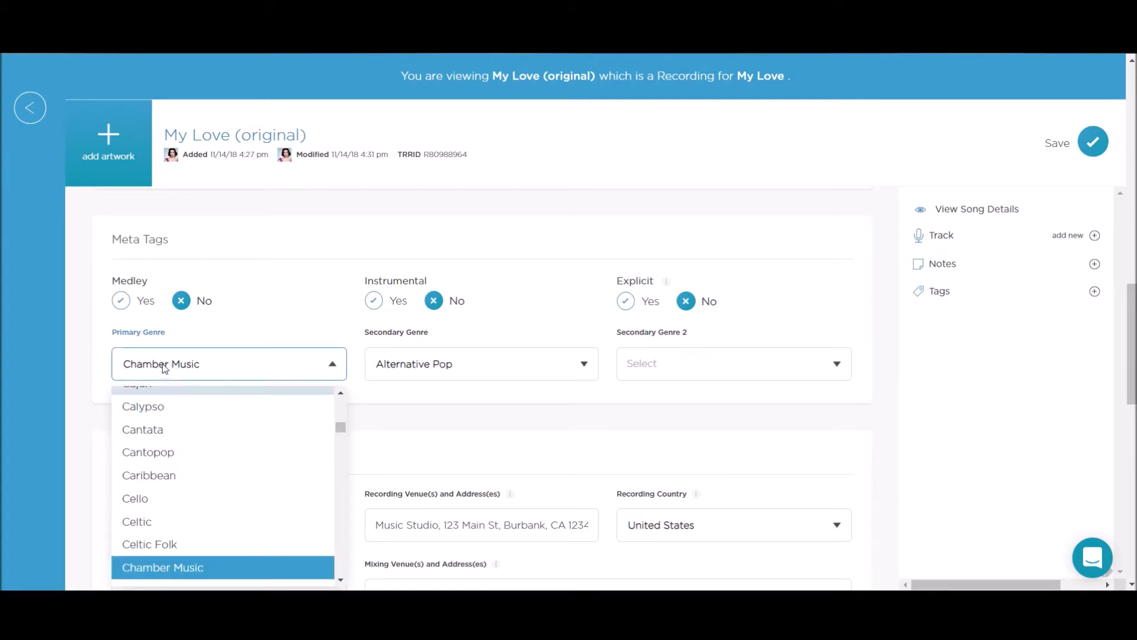
left_click(164, 368)
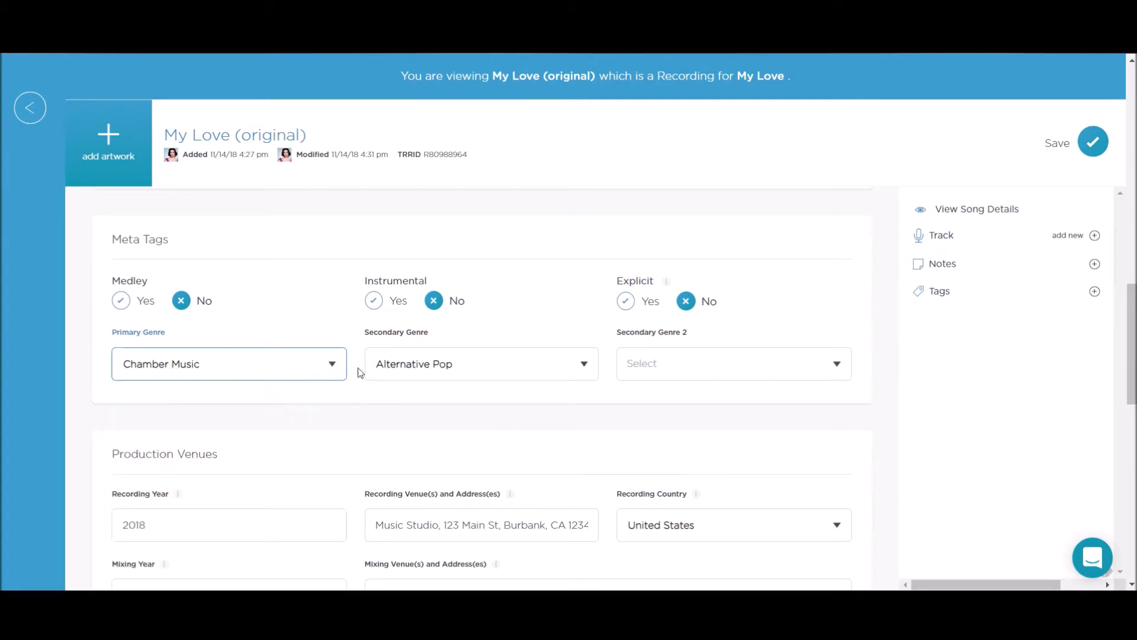
- Review the Secondary Genre options, keeping Alternative Pop, and examine the Production Venues section
left_click(423, 370)
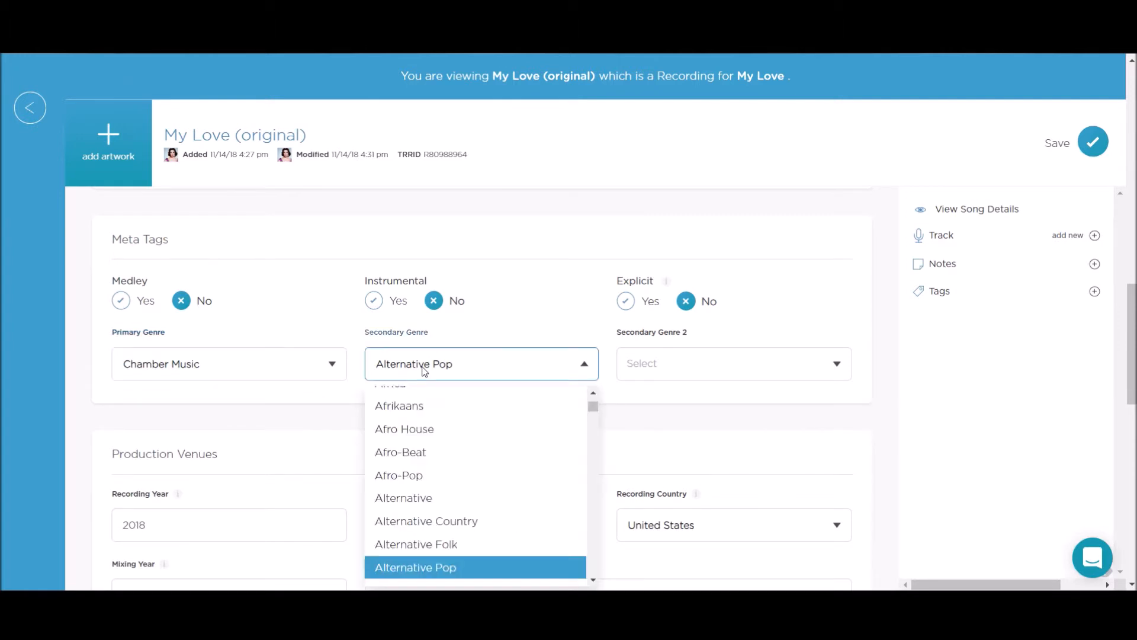
scroll(353, 361, "down", 1)
left_click(351, 356)
scroll(351, 362, "down", 1)
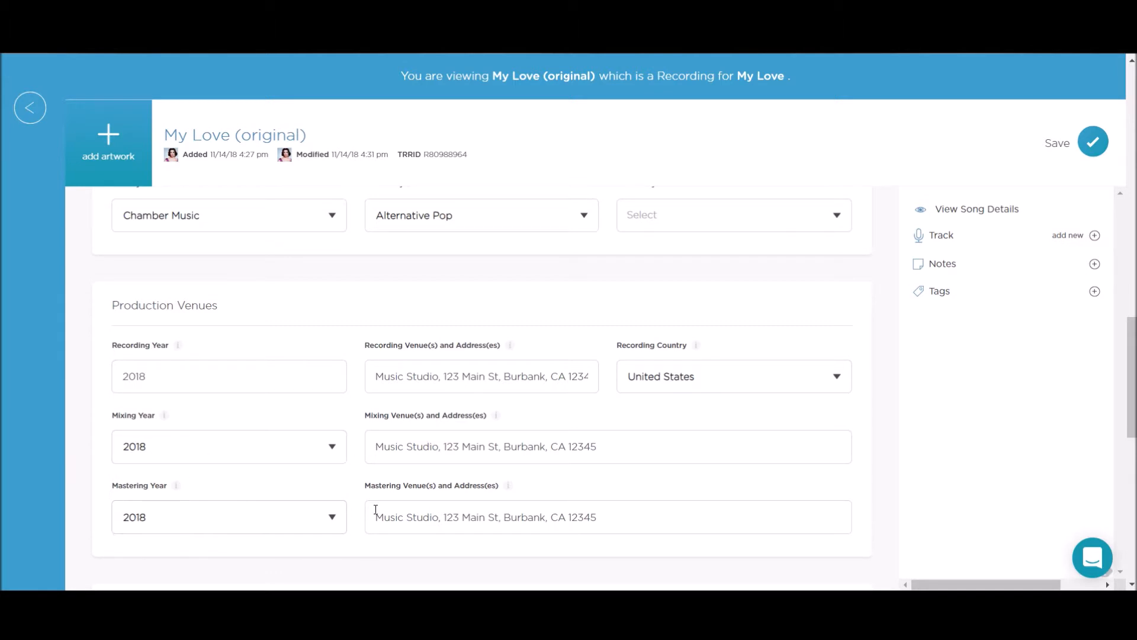
scroll(437, 516, "down", 1)
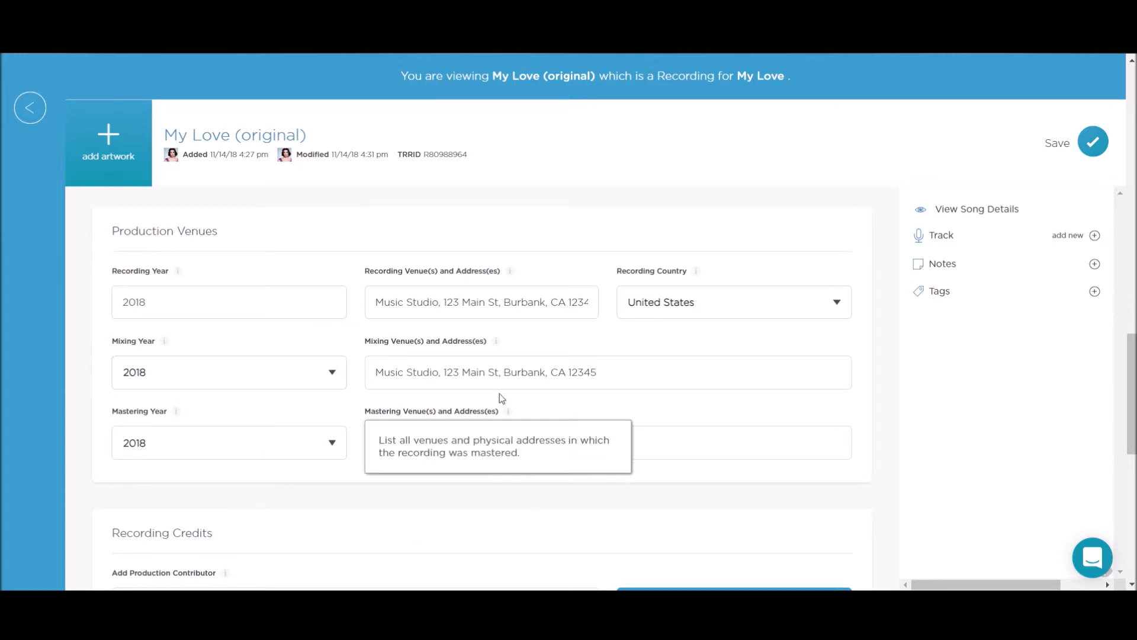
scroll(484, 505, "down", 3)
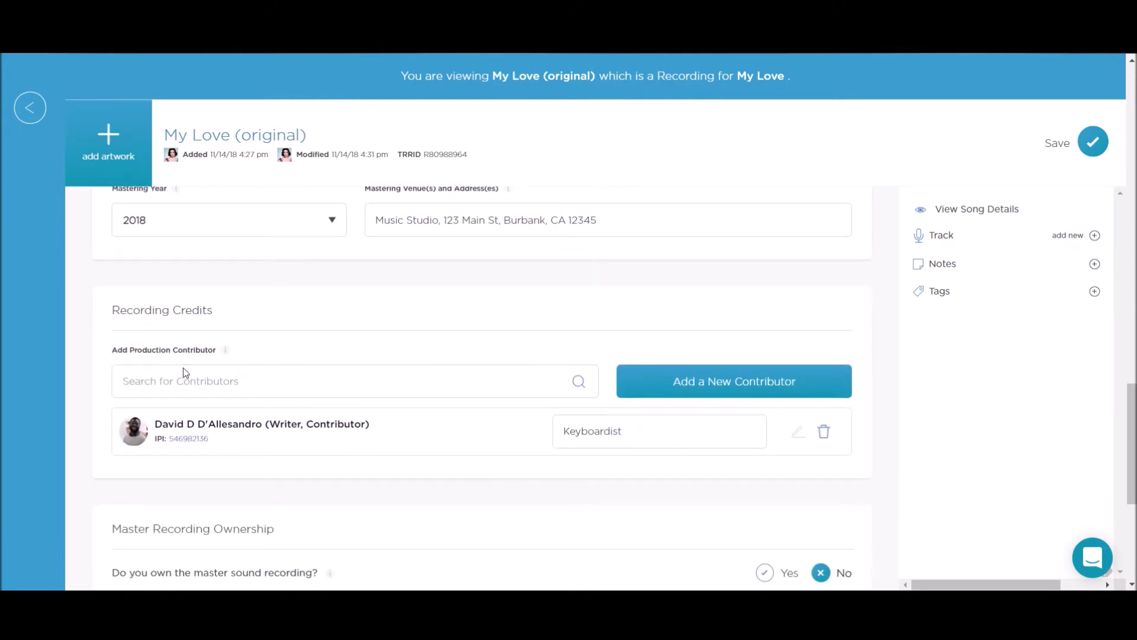
- Search the production contributors for an existing contributor by name, then clear the search box
left_click(182, 380)
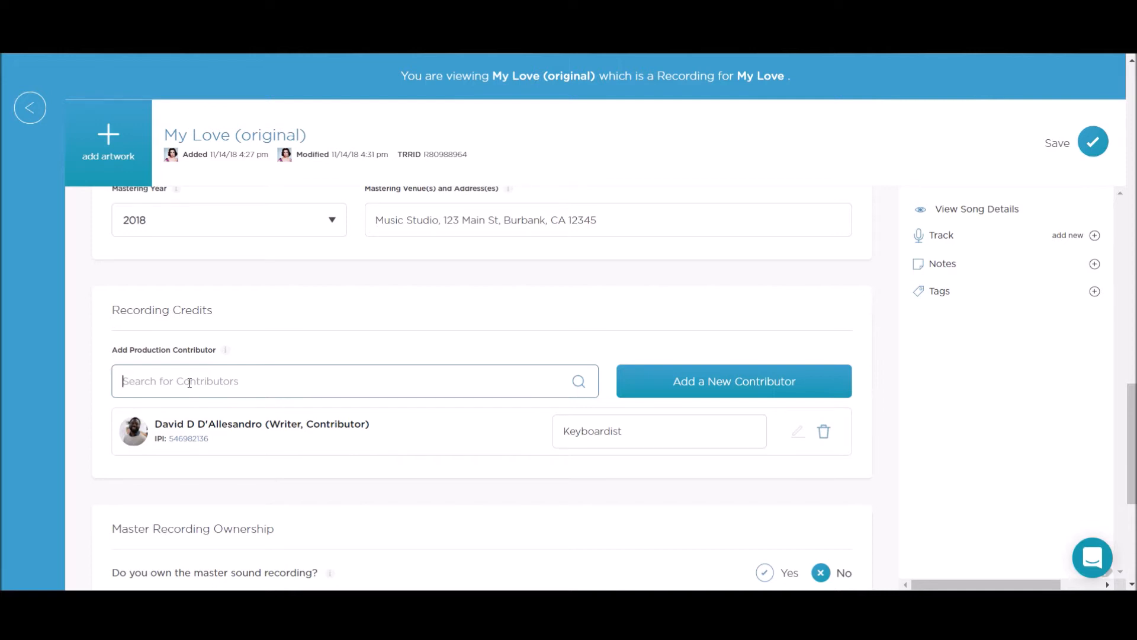
type("Davi")
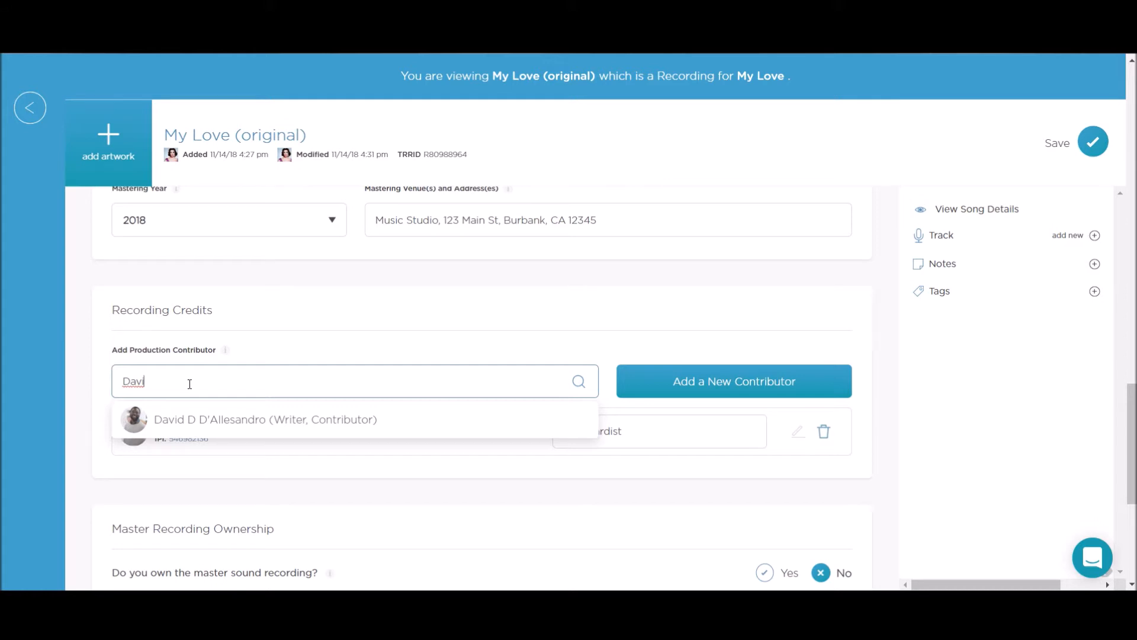
double_click(134, 380)
key("BackSpace")
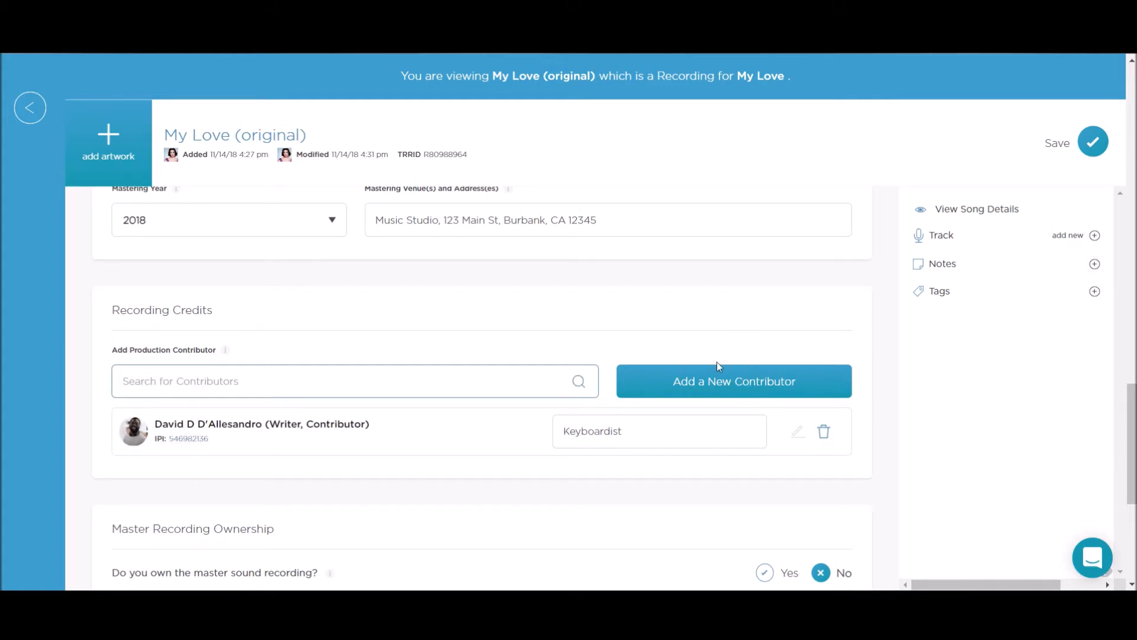
- Examine the Master Recording Ownership section and the help text for the collection designee question
scroll(710, 387, "down", 4)
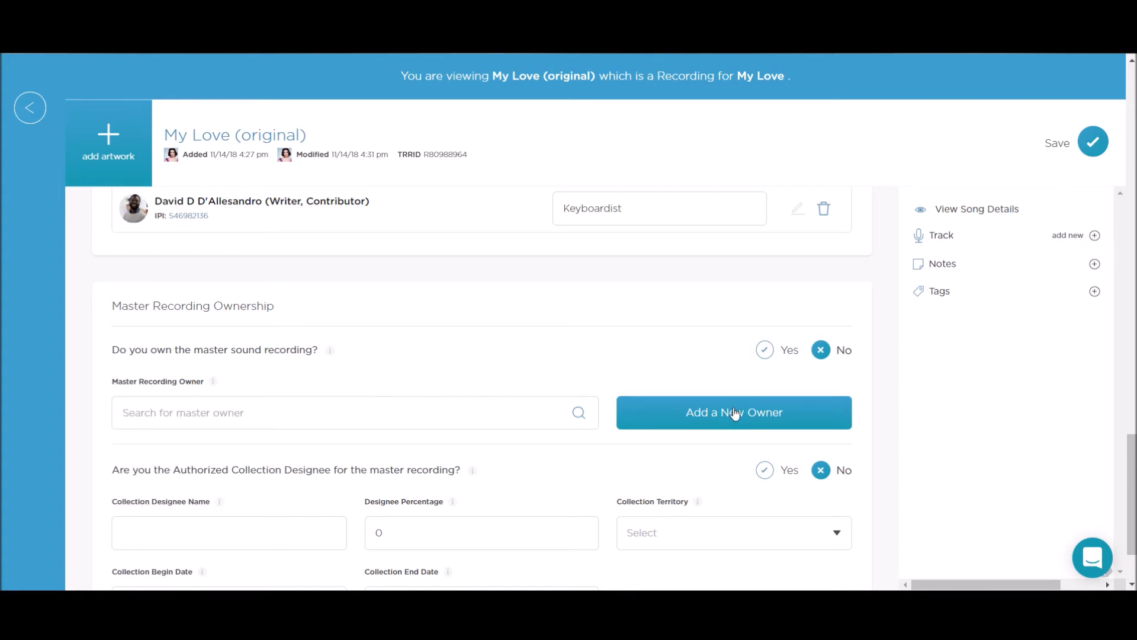
scroll(735, 414, "down", 1)
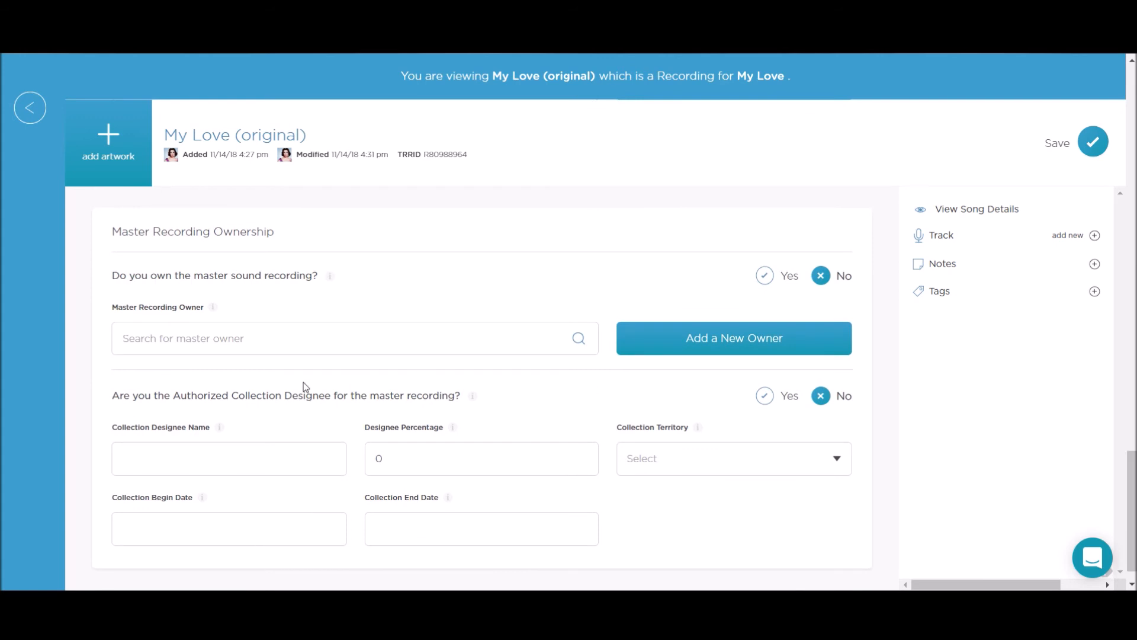
scroll(306, 329, "down", 1)
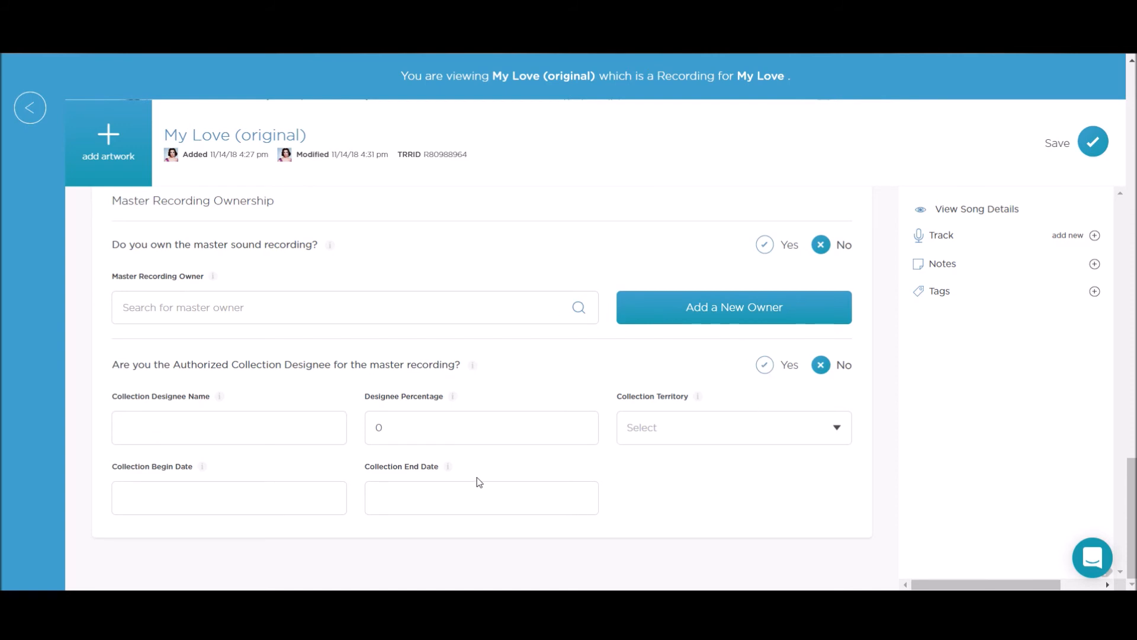
scroll(468, 477, "up", 10)
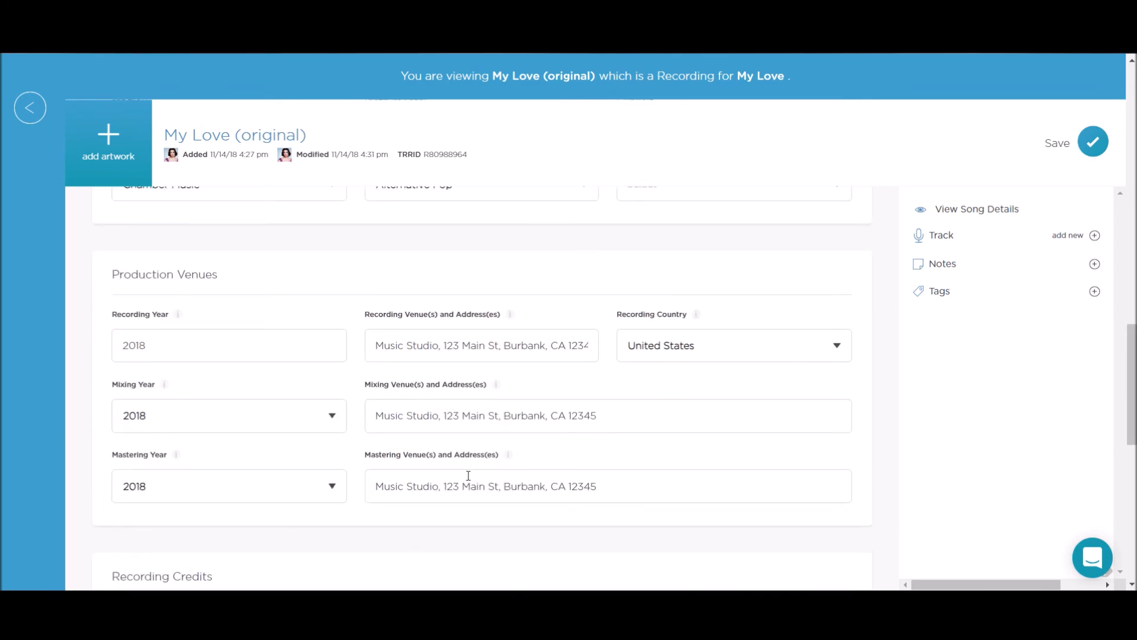
scroll(468, 475, "down", 9)
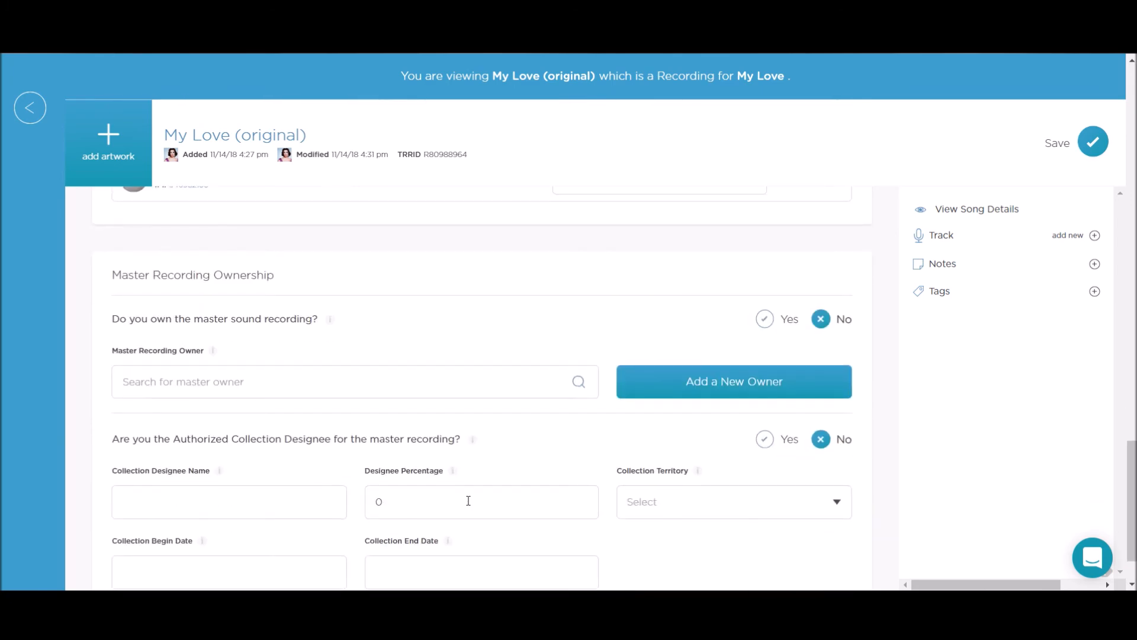
mouse_move(334, 324)
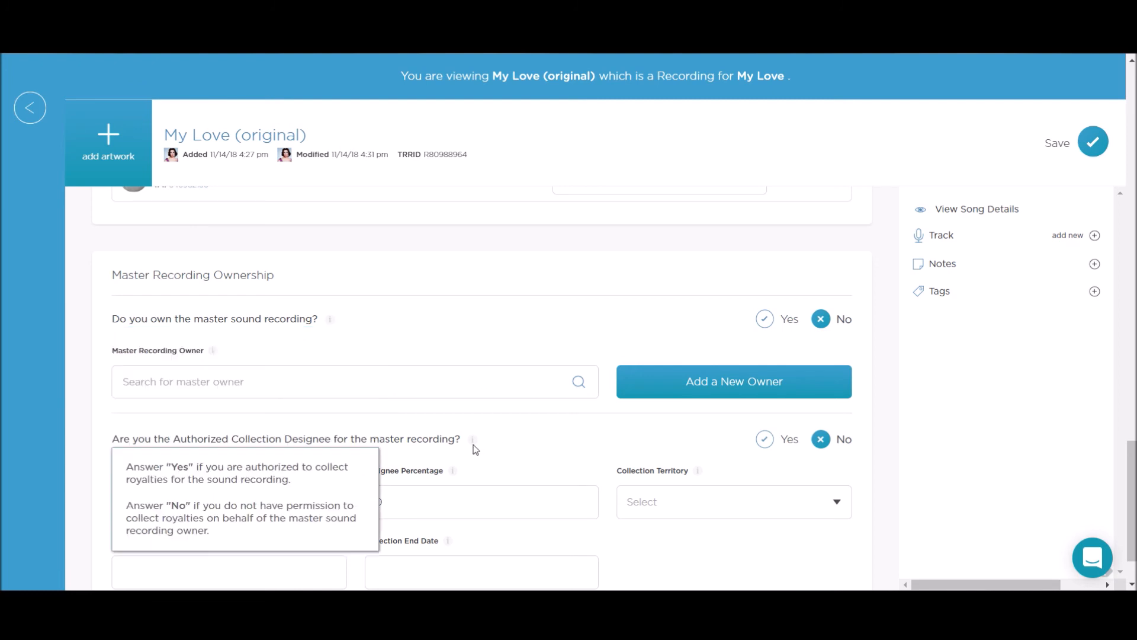
scroll(472, 447, "down", 1)
mouse_move(471, 367)
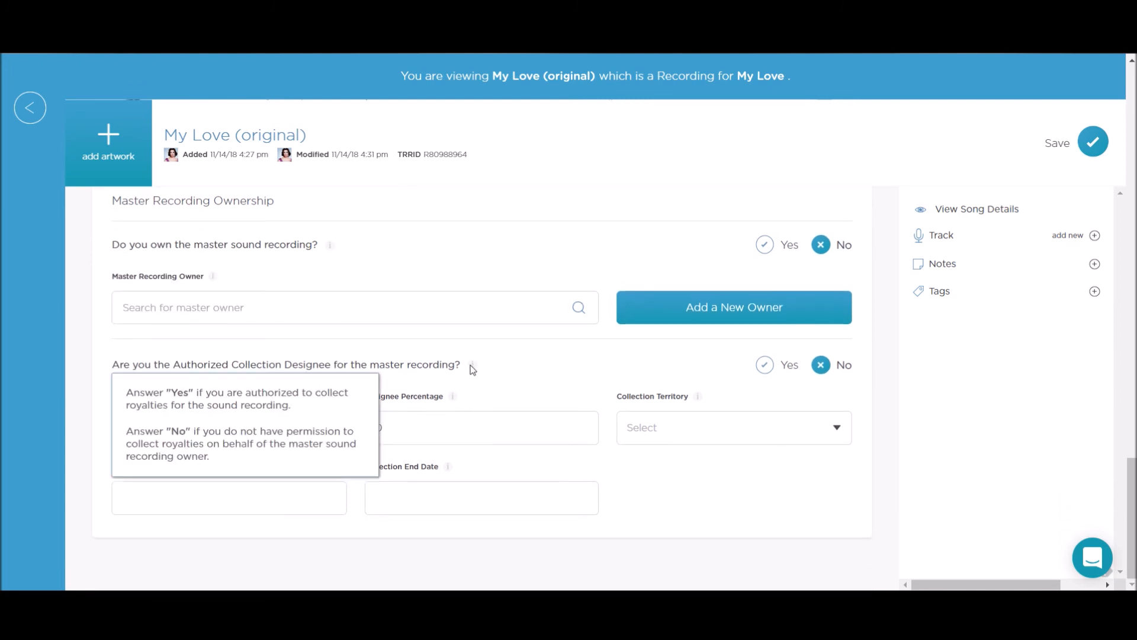
- Save the recording's details after passing the Associated Releases and Artist Splits sections
scroll(561, 356, "down", 5)
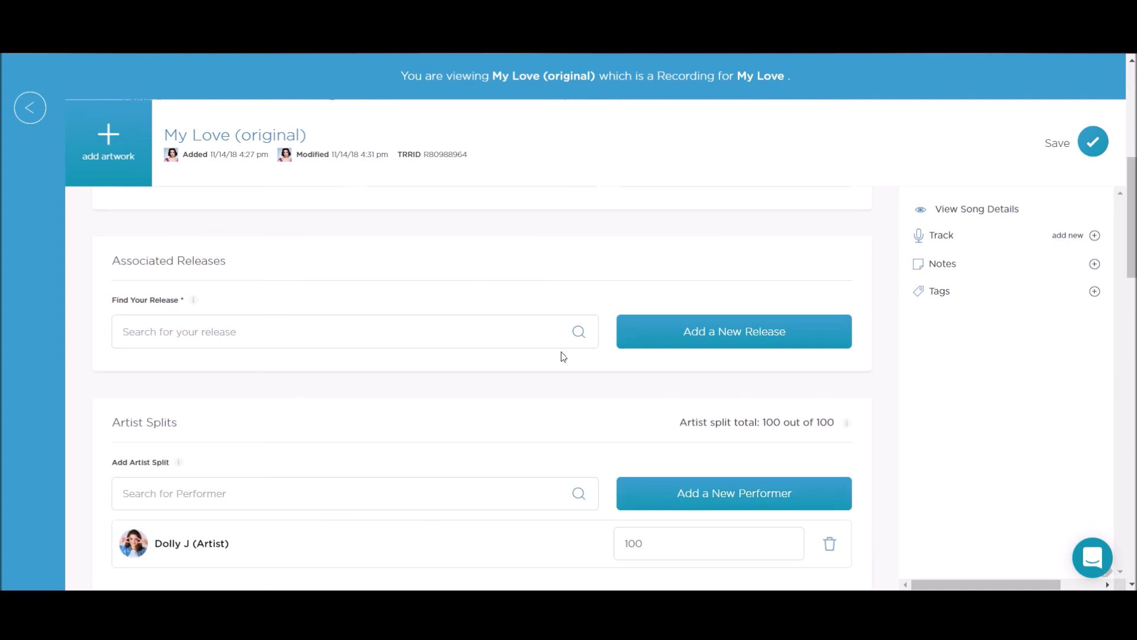
scroll(551, 505, "down", 3)
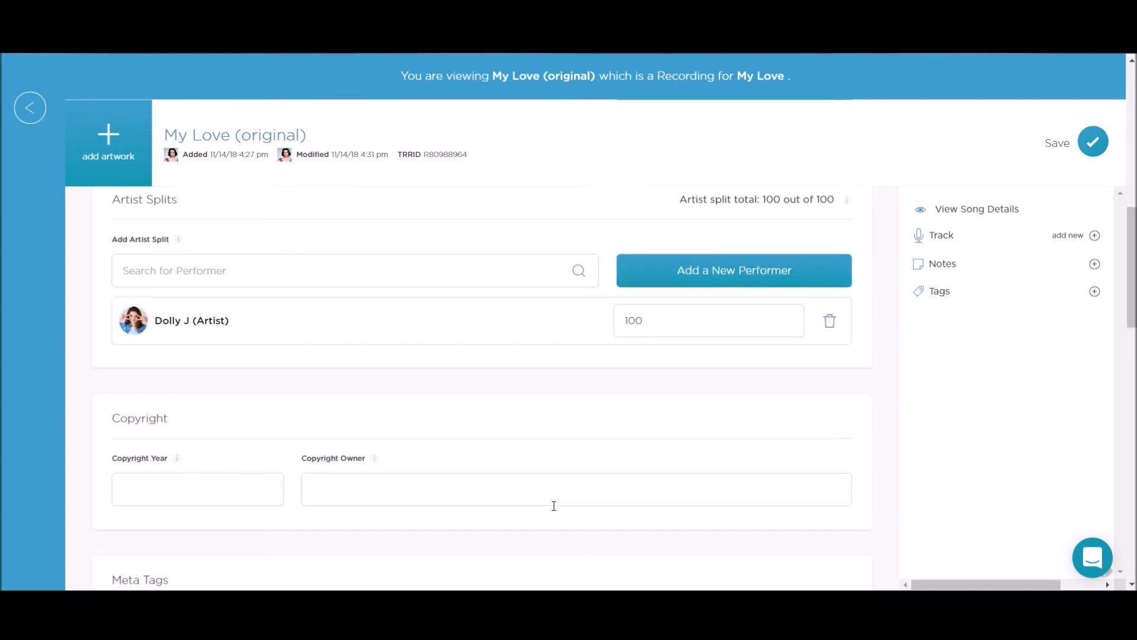
left_click(1093, 145)
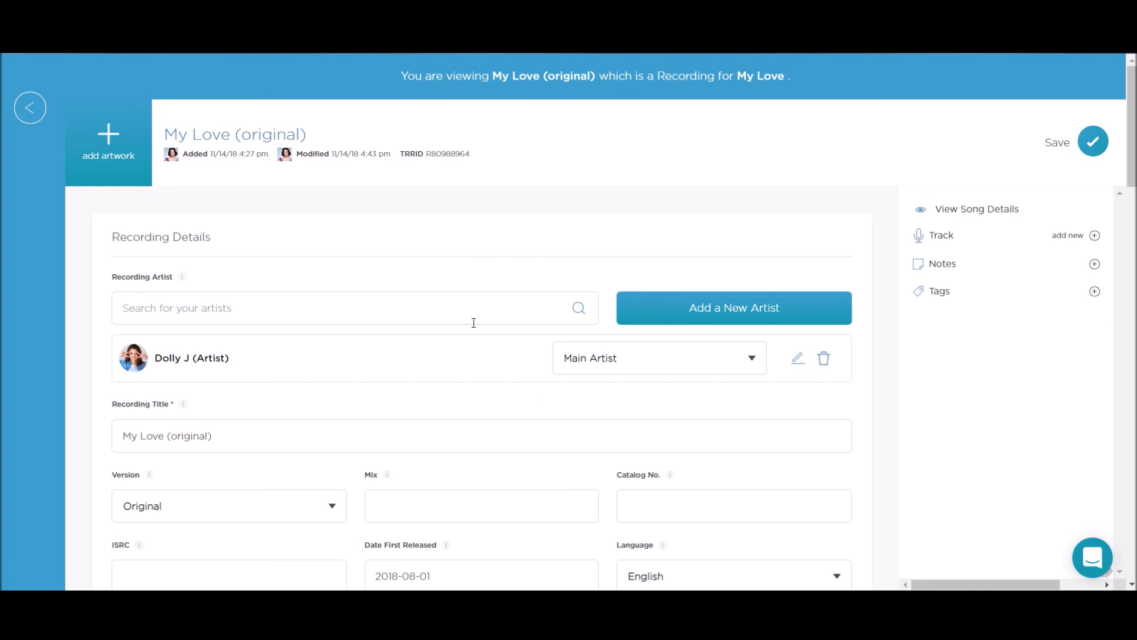
- Return to the Master Recording Ownership section and open the TuneRegistry support chat messenger
scroll(474, 323, "down", 10)
scroll(473, 328, "down", 10)
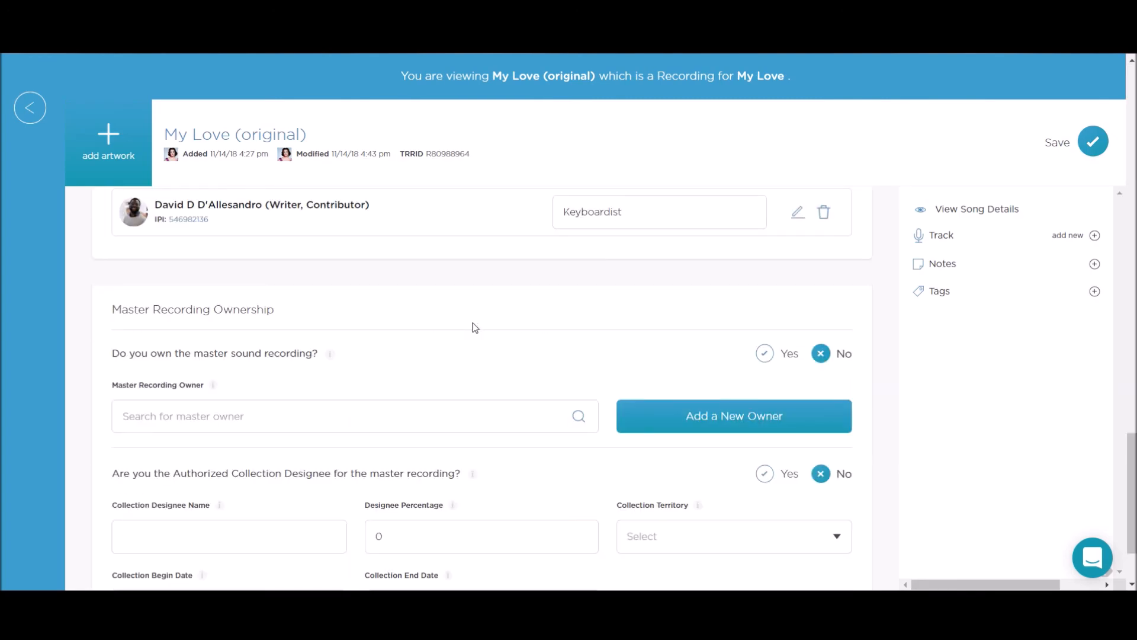
scroll(475, 328, "down", 3)
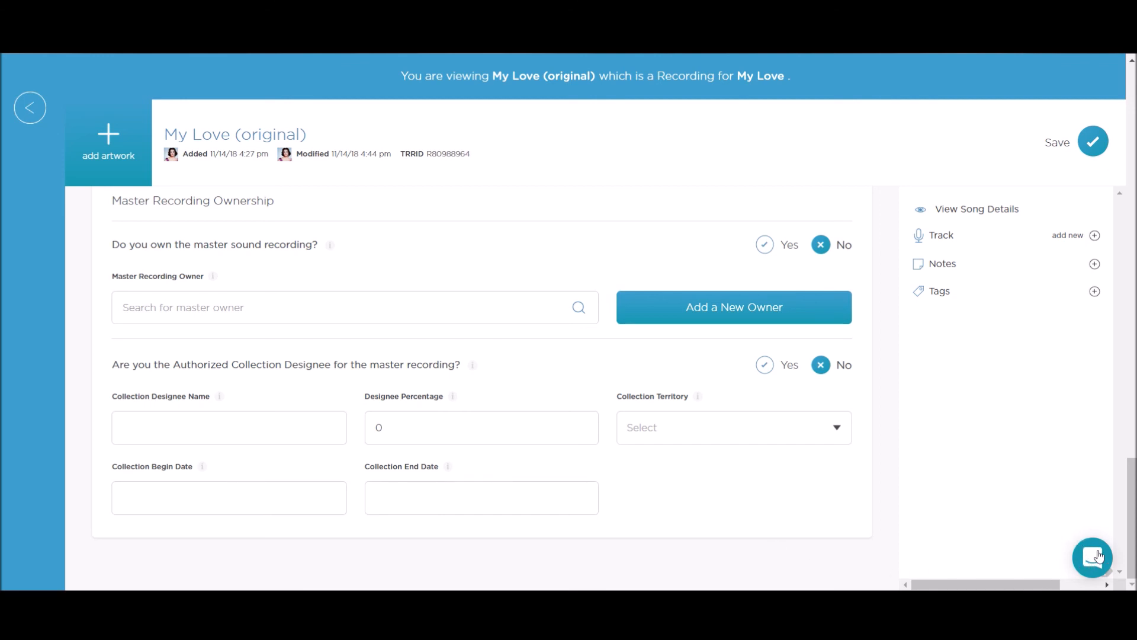
left_click(1097, 560)
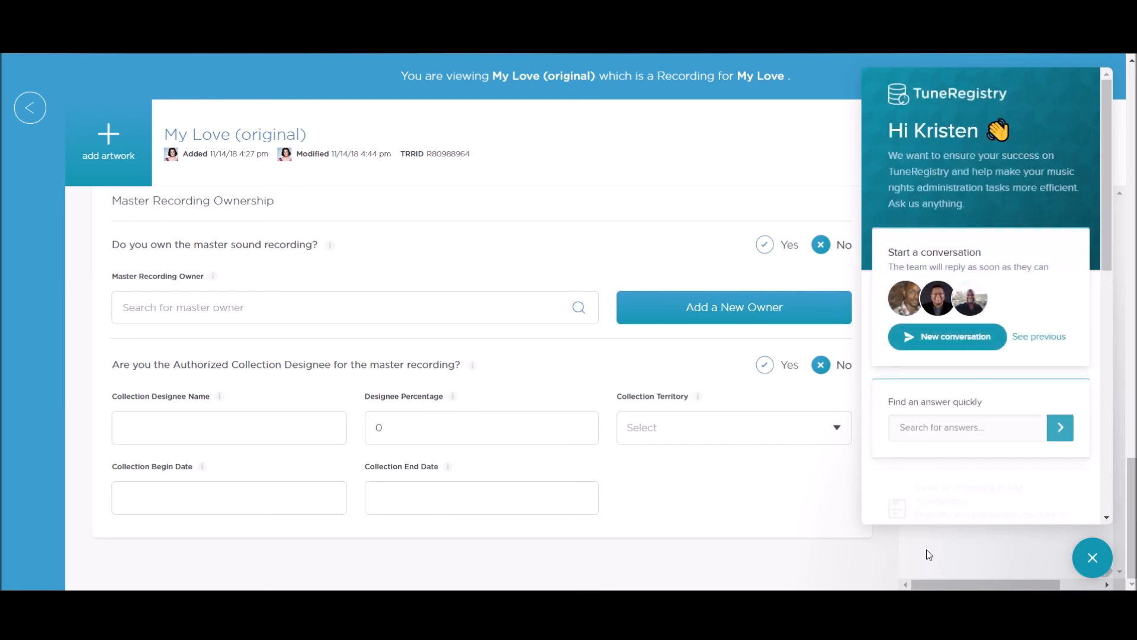